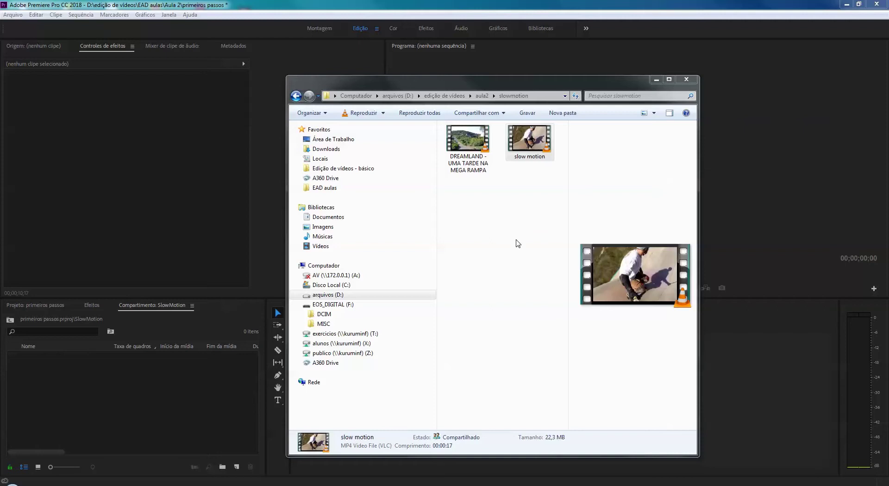
Import slow motion.mp4 from the Explorer folder into Premiere's Project bin.
{"action": "left_click", "coordinate": [522, 182]}
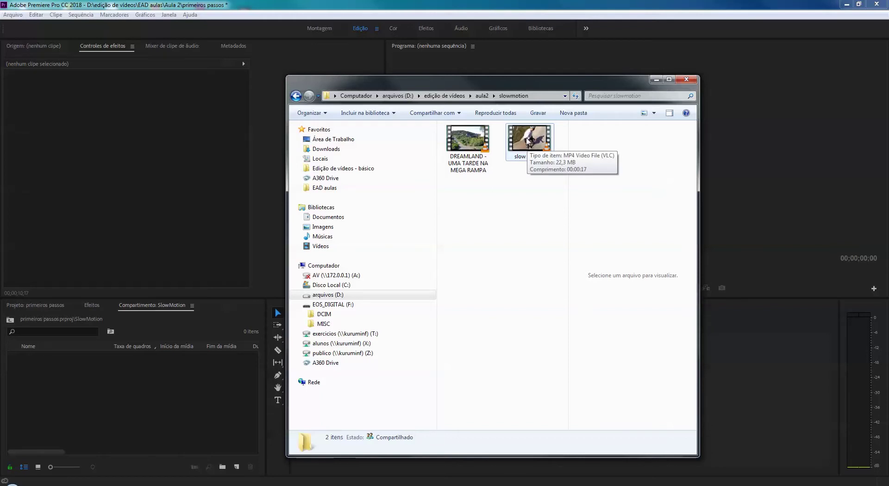
{"action": "left_click_drag", "start_coordinate": [529, 141], "coordinate": [132, 406]}
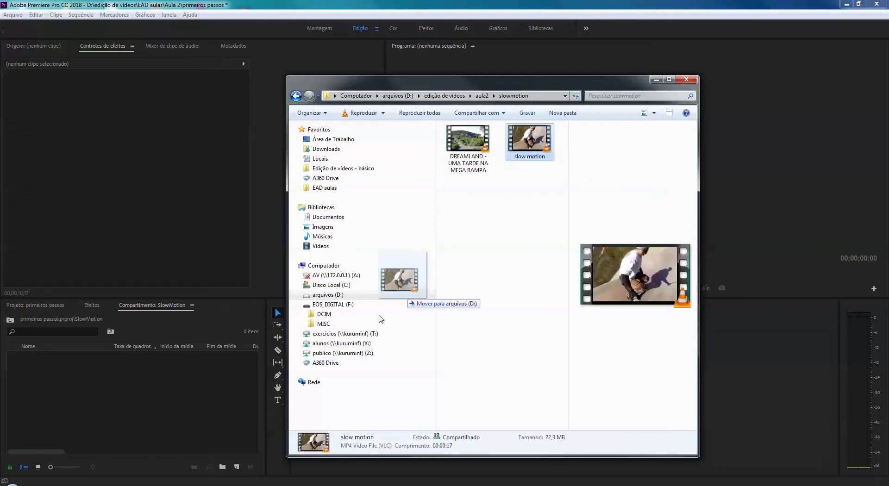
{"action": "left_click", "coordinate": [130, 404]}
Create a 'slow motion' sequence from the clip and delete its A1 audio.
{"action": "left_click_drag", "start_coordinate": [35, 358], "coordinate": [406, 402]}
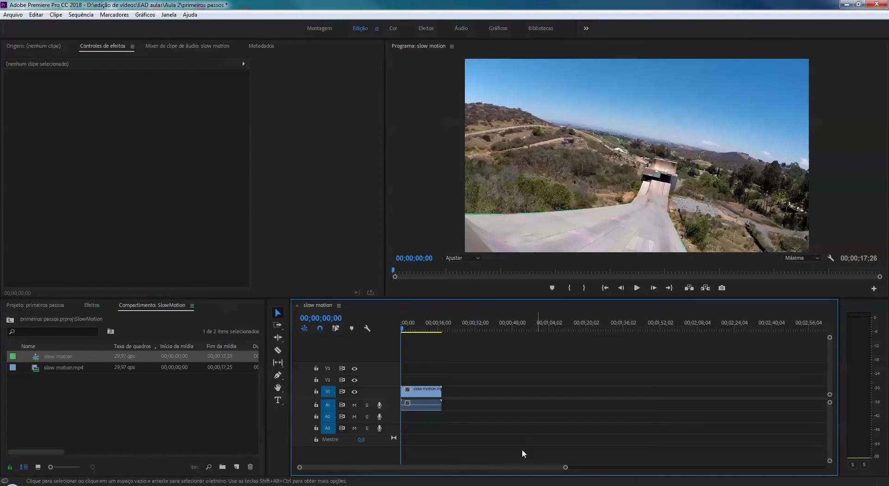
{"action": "left_click", "coordinate": [420, 406]}
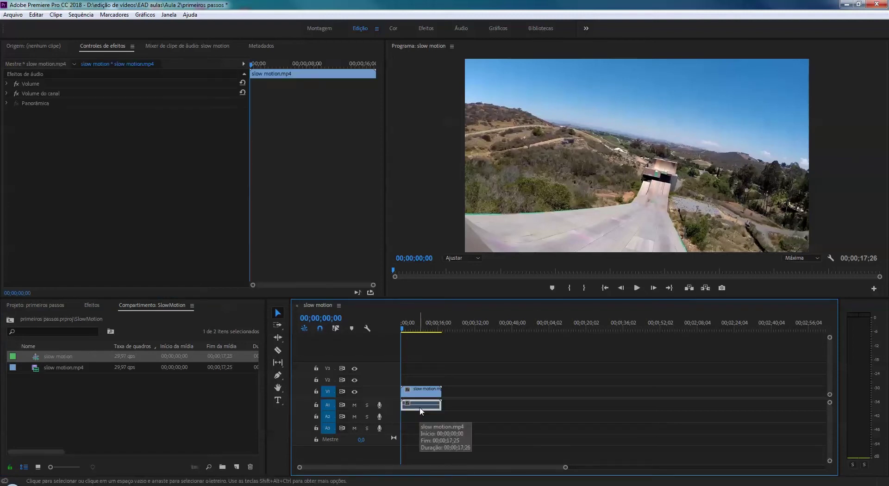
{"action": "key", "text": "Delete"}
Zoom the timeline, enlarge the V1 track to show thumbnails, preview, and select the clip.
{"action": "left_click_drag", "start_coordinate": [566, 468], "coordinate": [470, 468]}
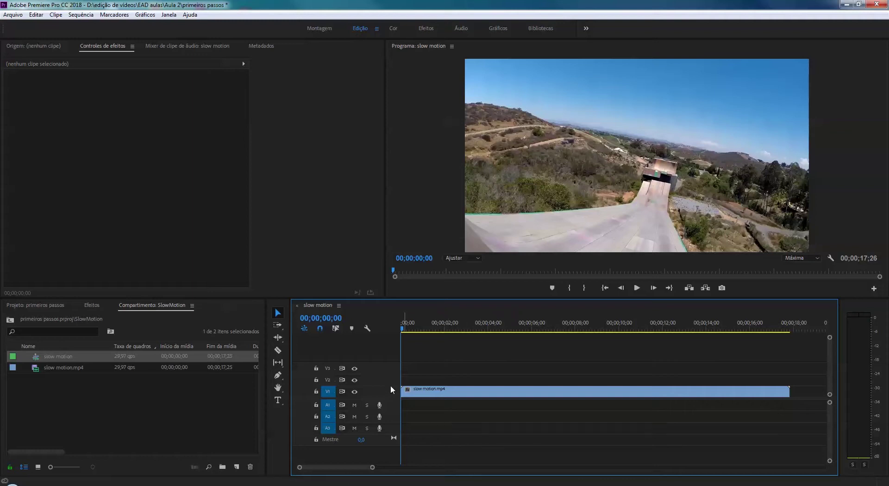
{"action": "left_click_drag", "start_coordinate": [392, 353], "coordinate": [432, 374]}
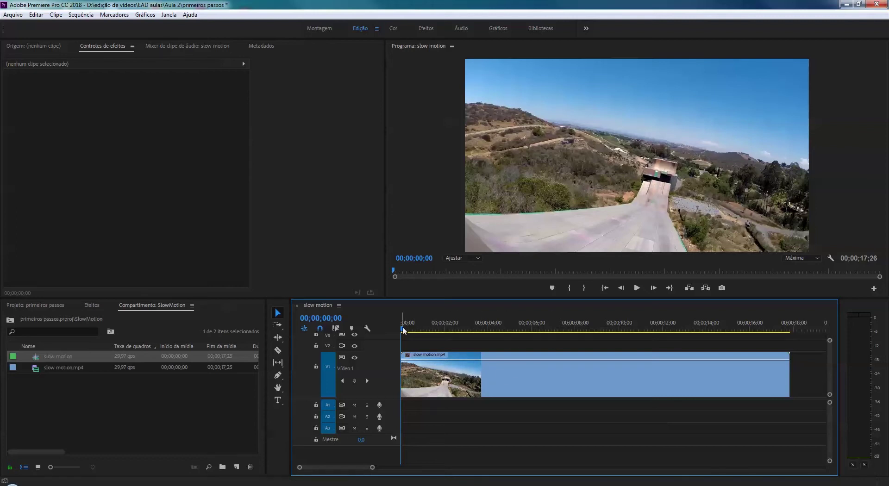
{"action": "left_click_drag", "start_coordinate": [403, 330], "coordinate": [591, 330]}
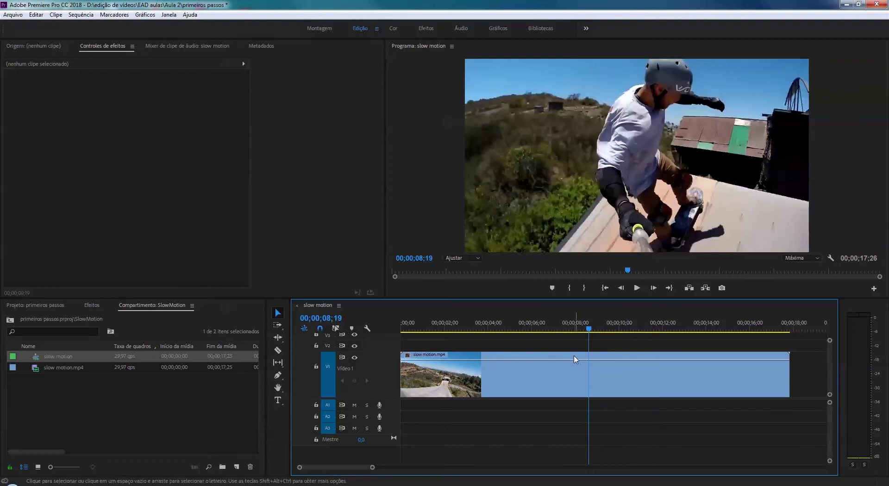
{"action": "mouse_move", "coordinate": [557, 360]}
{"action": "left_mouse_down"}
{"action": "mouse_move", "coordinate": [557, 386]}
{"action": "mouse_move", "coordinate": [557, 360]}
{"action": "left_mouse_up"}
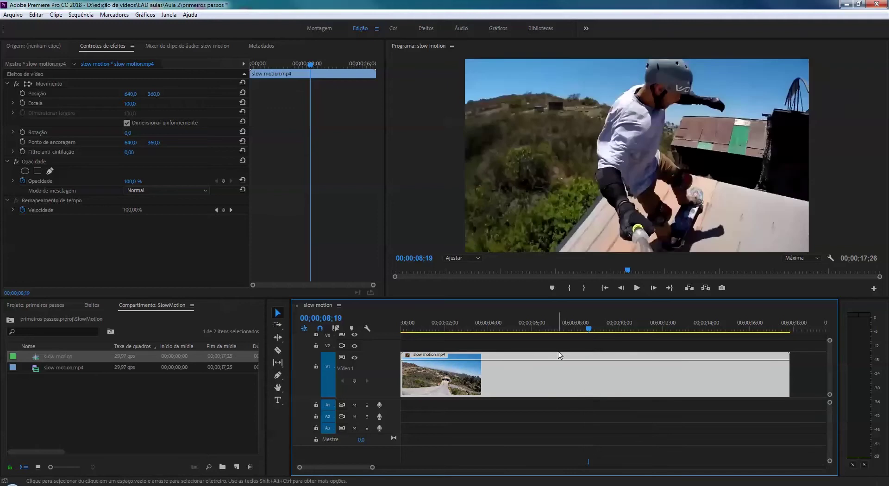
Show the clip's Time Remapping > Speed line on the timeline.
{"action": "right_click", "coordinate": [543, 389]}
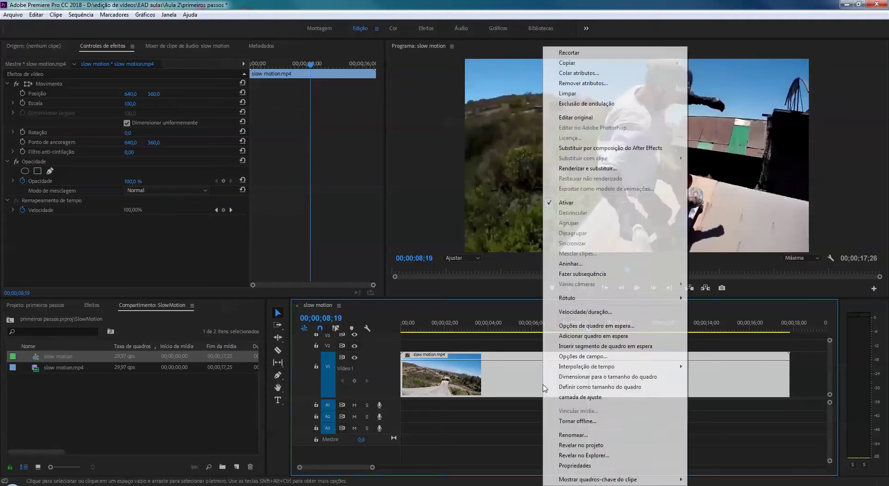
{"action": "mouse_move", "coordinate": [583, 482]}
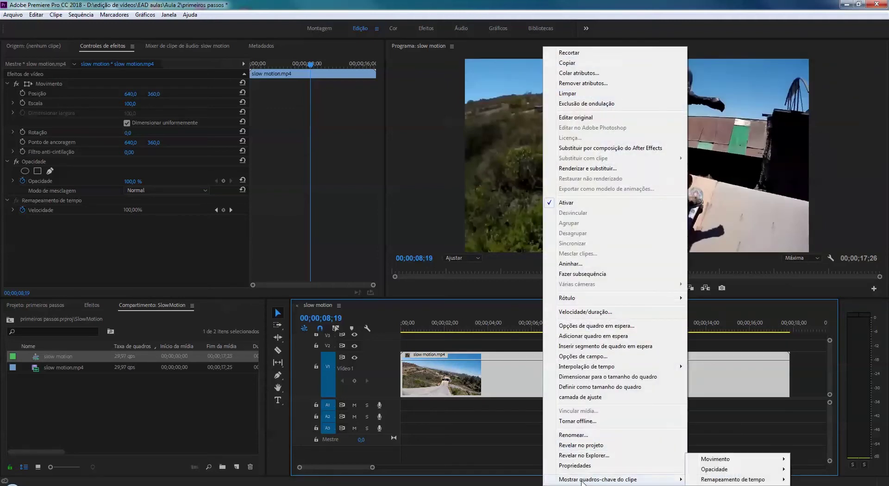
{"action": "mouse_move", "coordinate": [718, 471]}
{"action": "left_click", "coordinate": [804, 480]}
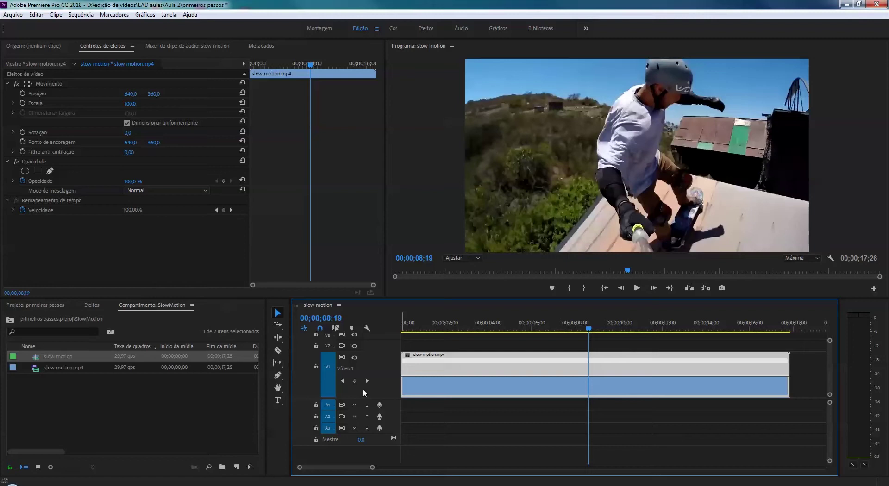
Add speed keyframes at 08;19, 10;09, 13;03 and 15;05.
{"action": "left_click", "coordinate": [354, 380]}
{"action": "key", "text": "space"}
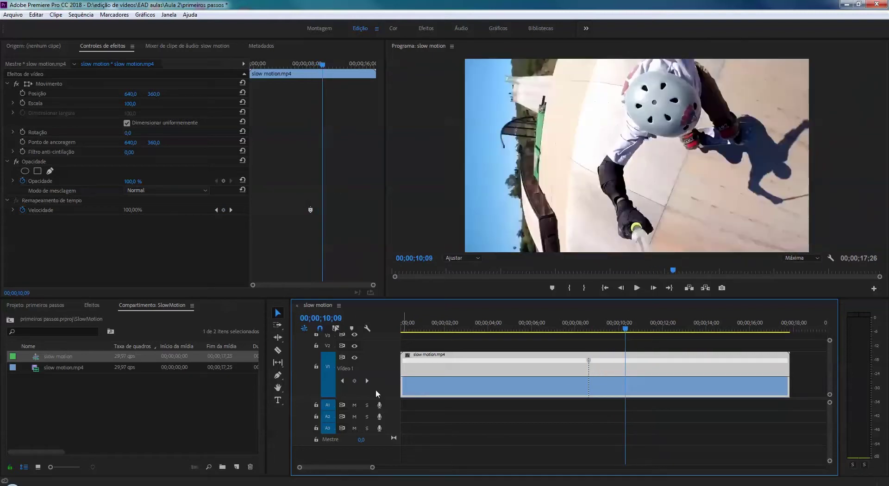
{"action": "left_click", "coordinate": [354, 381]}
{"action": "left_click_drag", "start_coordinate": [626, 332], "coordinate": [687, 340]}
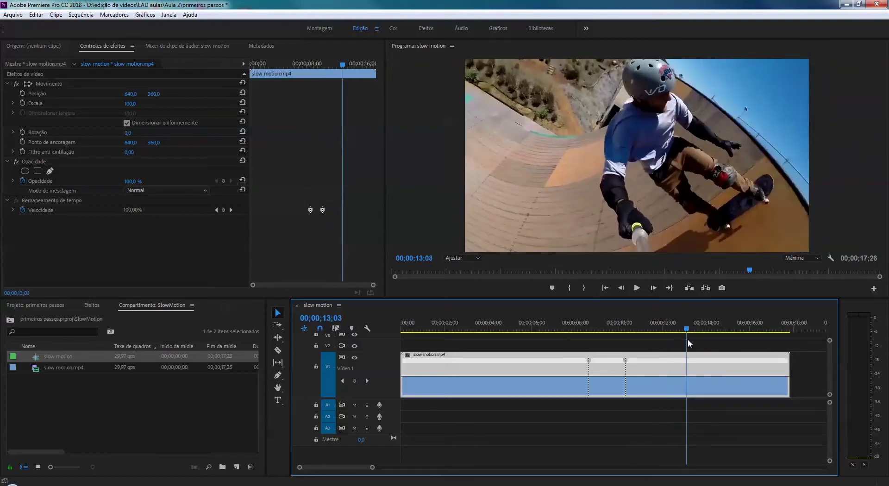
{"action": "left_click", "coordinate": [355, 381]}
{"action": "left_click_drag", "start_coordinate": [686, 330], "coordinate": [732, 348]}
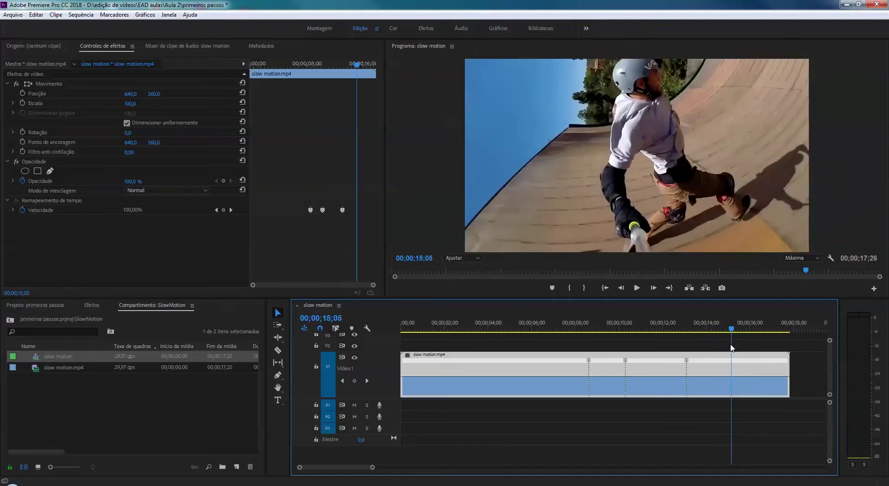
{"action": "left_click", "coordinate": [357, 381]}
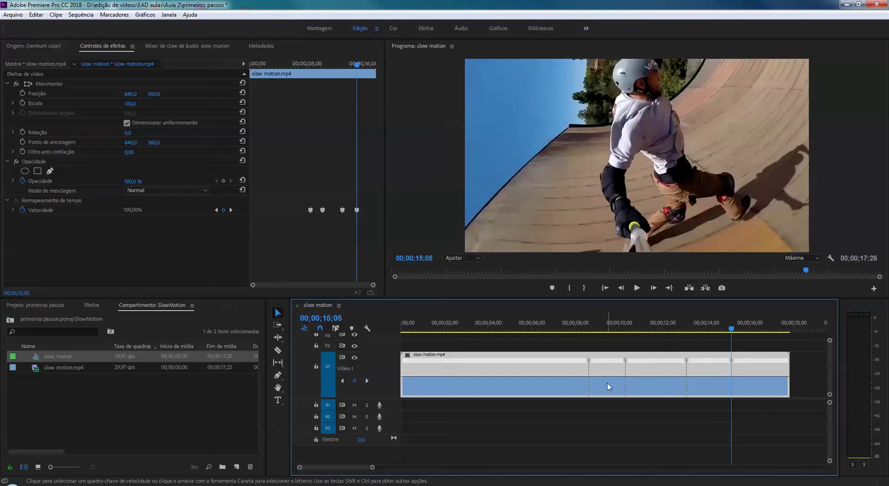
Slow the middle section to 65% and the final section to 41%, then ramp the first keyframe.
{"action": "left_click_drag", "start_coordinate": [605, 375], "coordinate": [615, 378]}
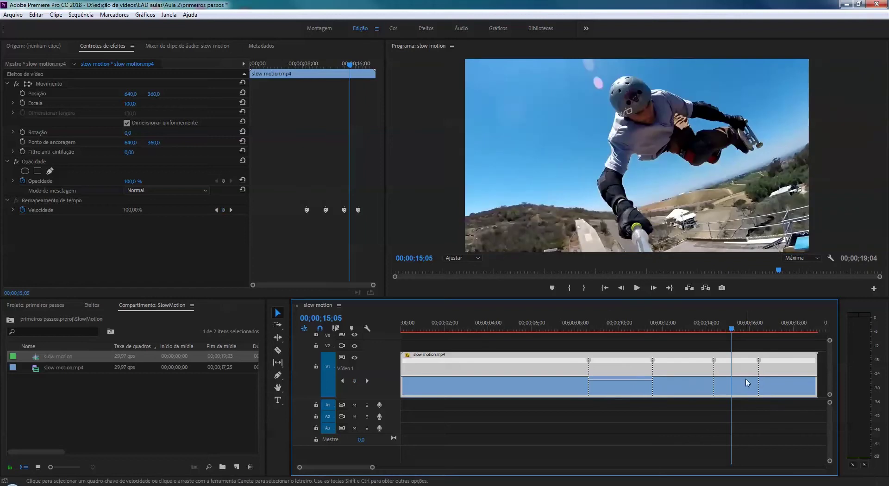
{"action": "left_click_drag", "start_coordinate": [745, 385], "coordinate": [732, 388]}
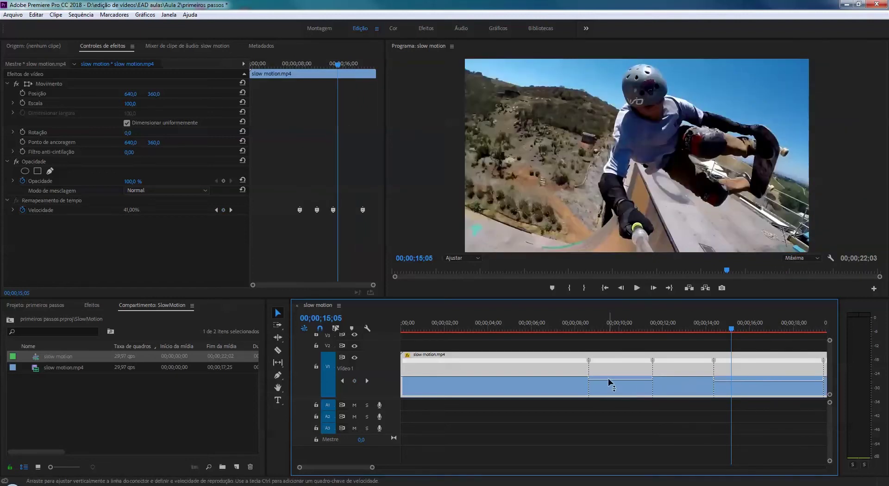
{"action": "left_click", "coordinate": [587, 359]}
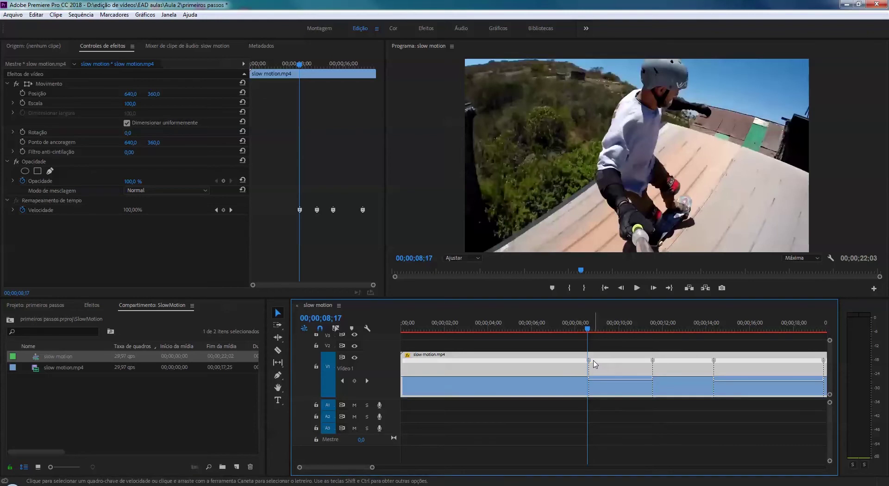
{"action": "left_click_drag", "start_coordinate": [592, 364], "coordinate": [605, 367]}
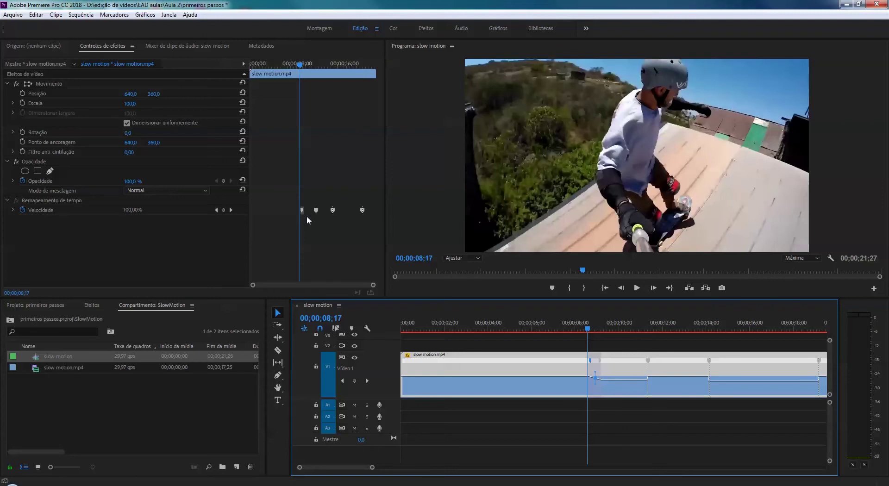
Expand the Velocidade speed graph and move the second speed keyframe earlier.
{"action": "left_click", "coordinate": [13, 210]}
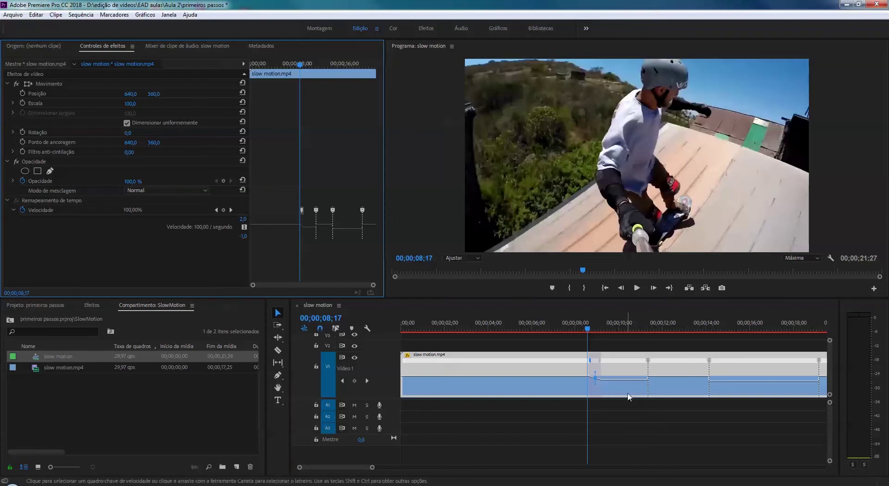
{"action": "left_click", "coordinate": [644, 366]}
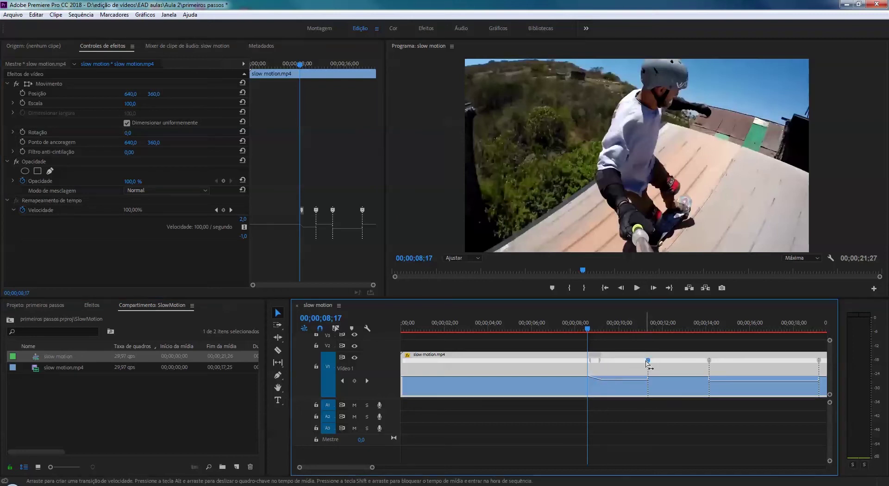
{"action": "left_click_drag", "start_coordinate": [647, 366], "coordinate": [623, 366]}
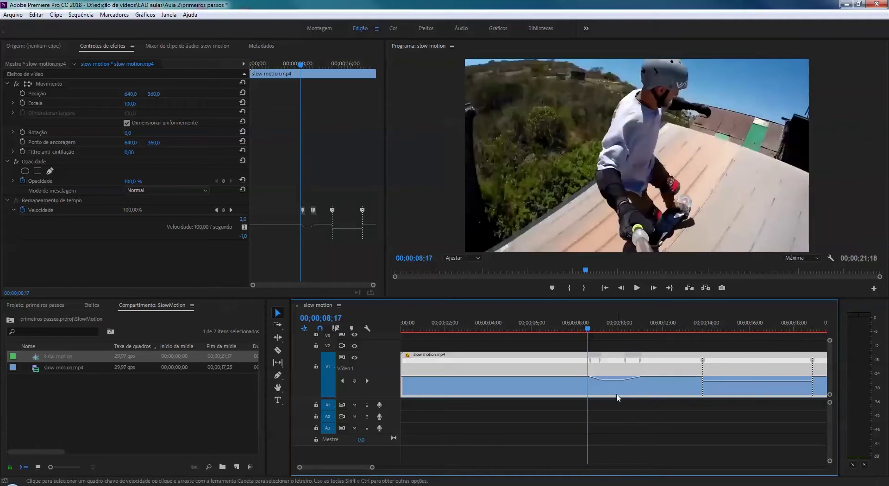
{"action": "left_click", "coordinate": [601, 361]}
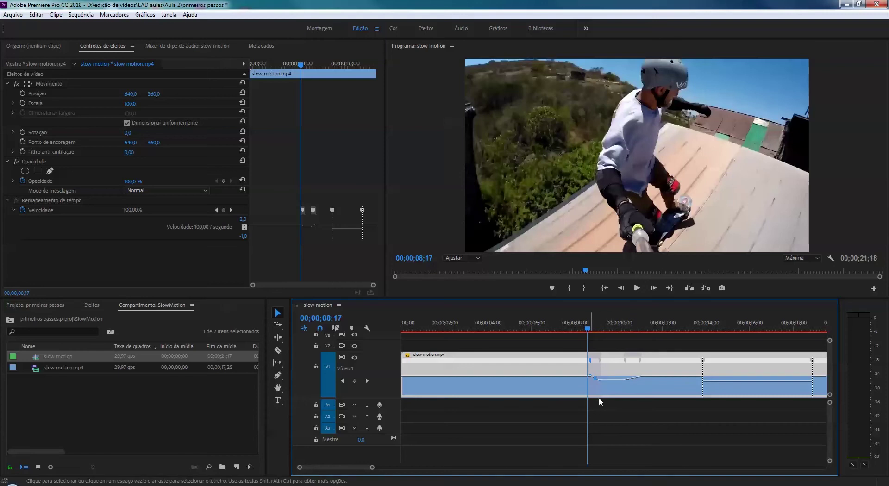
{"action": "left_click", "coordinate": [626, 364]}
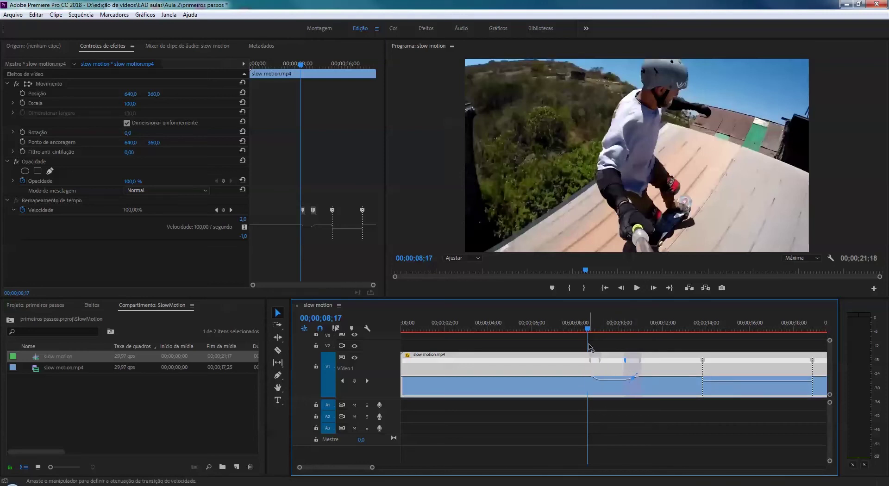
Split the 14-second and final speed keyframes into ramps and curve the last ramp smoothly.
{"action": "left_click", "coordinate": [704, 361]}
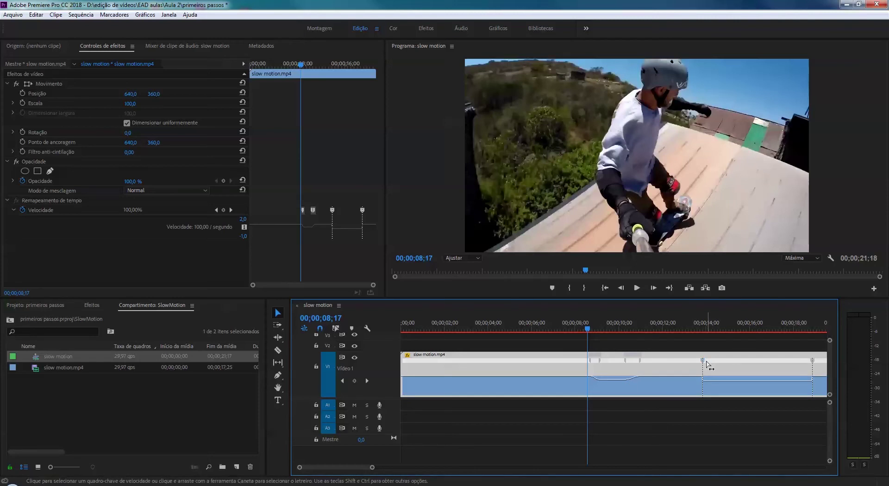
{"action": "left_click", "coordinate": [705, 361]}
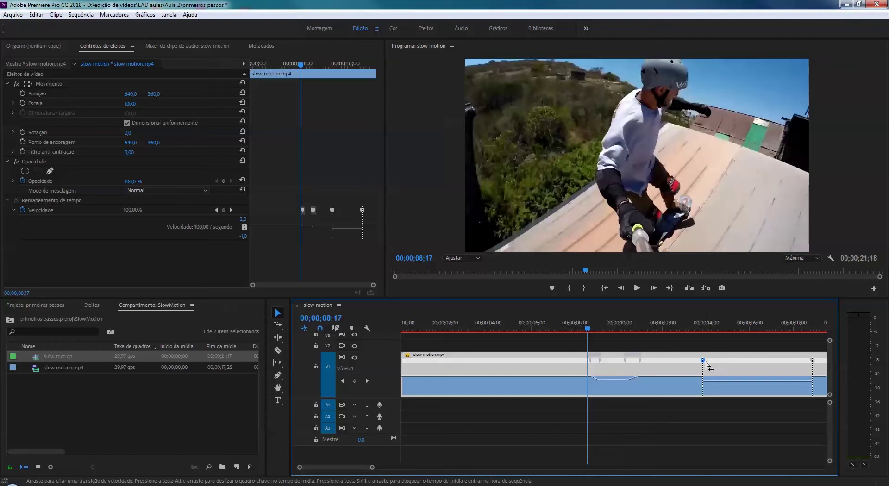
{"action": "left_click_drag", "start_coordinate": [707, 366], "coordinate": [732, 370]}
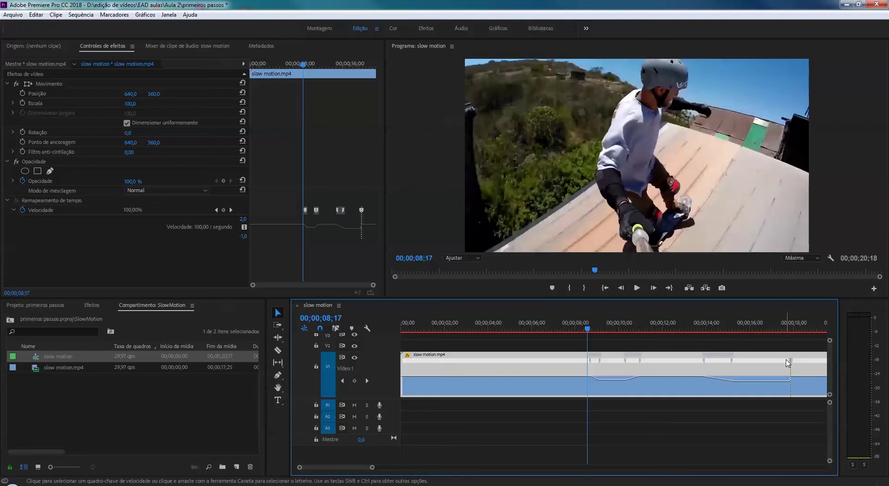
{"action": "left_click_drag", "start_coordinate": [788, 362], "coordinate": [755, 362]}
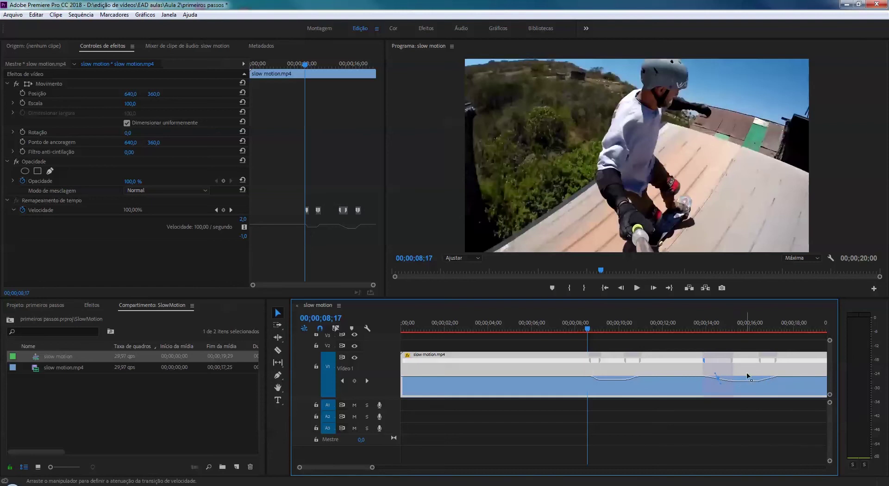
{"action": "left_click", "coordinate": [760, 360]}
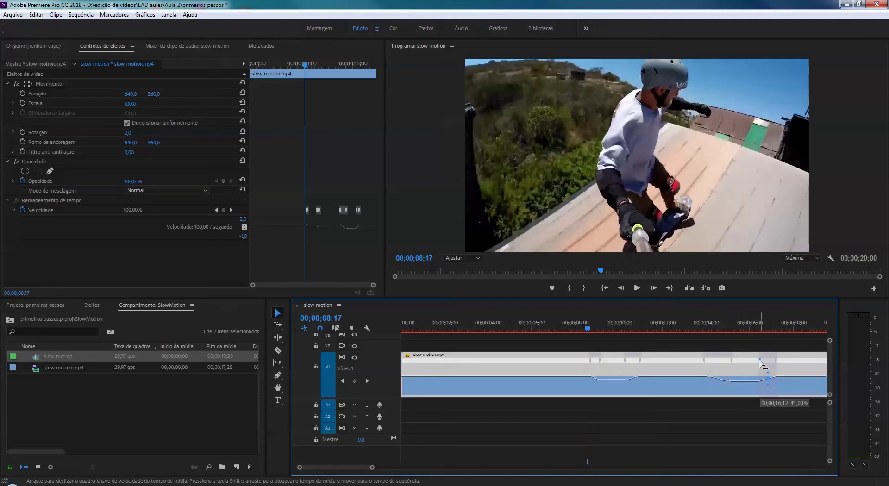
{"action": "left_click_drag", "start_coordinate": [762, 364], "coordinate": [768, 385]}
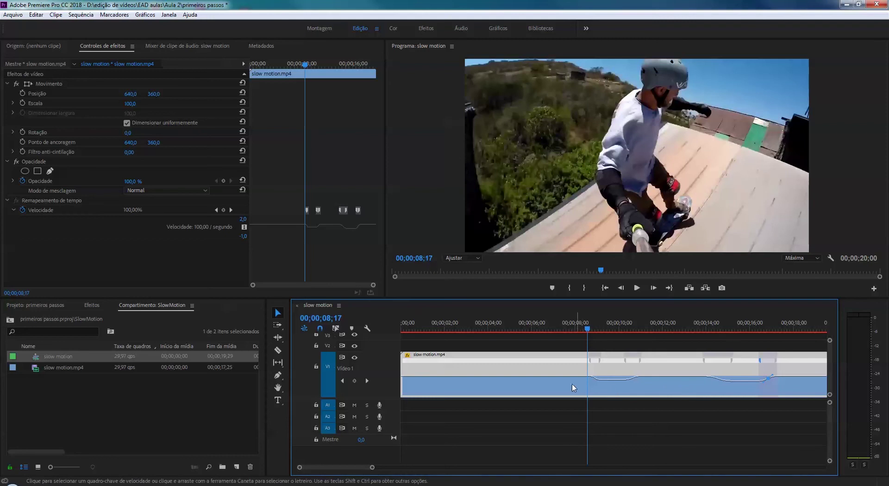
Set the clip's Interpolação de tempo to Fluxo óptico (optical flow).
{"action": "right_click", "coordinate": [546, 387]}
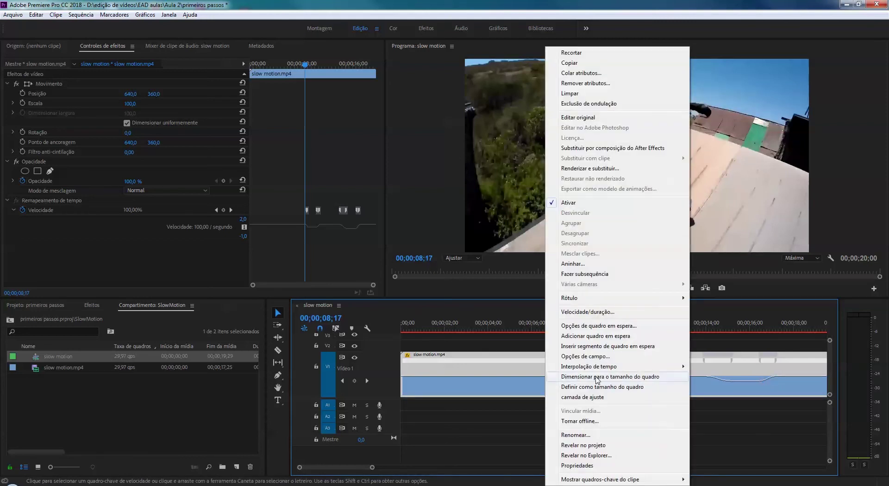
{"action": "mouse_move", "coordinate": [615, 370]}
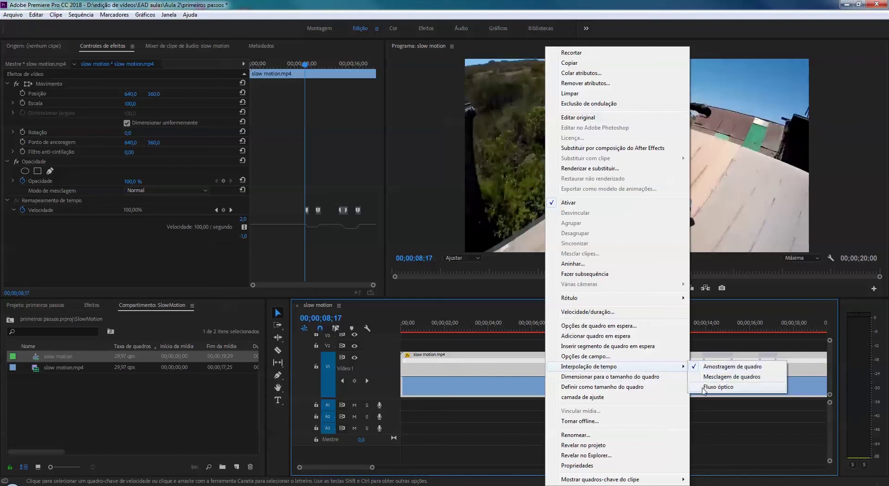
{"action": "left_click", "coordinate": [704, 388]}
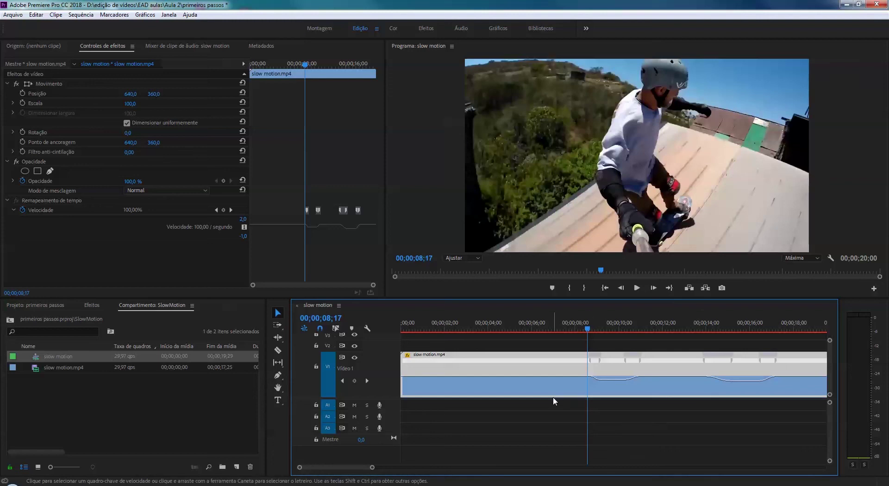
Render the work-area effects and play the slow-motion sequence full screen.
{"action": "key", "text": "Return"}
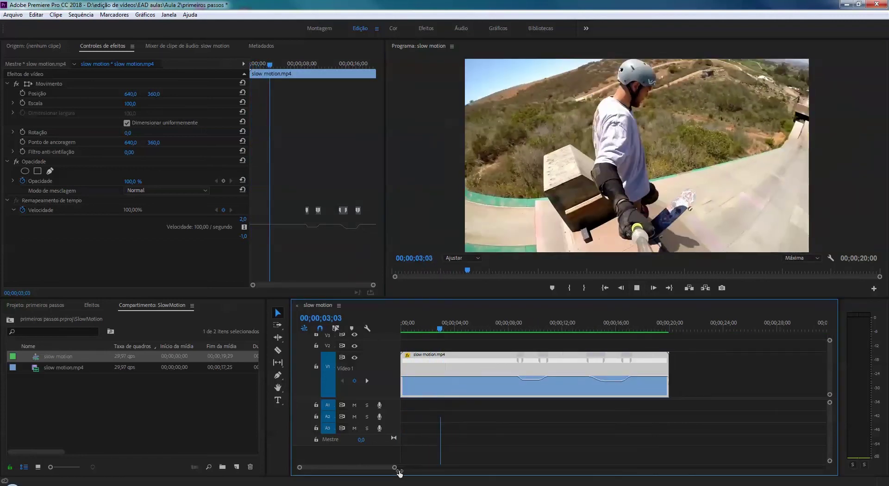
{"action": "key", "text": "ctrl+grave"}
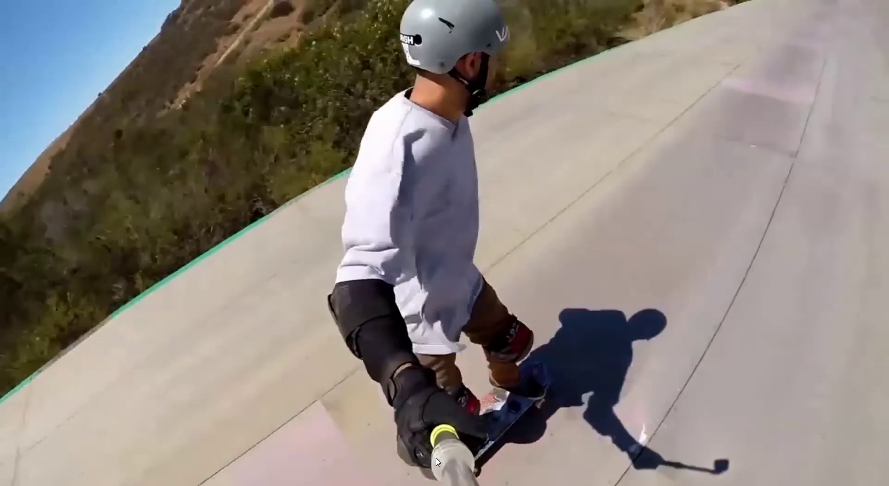